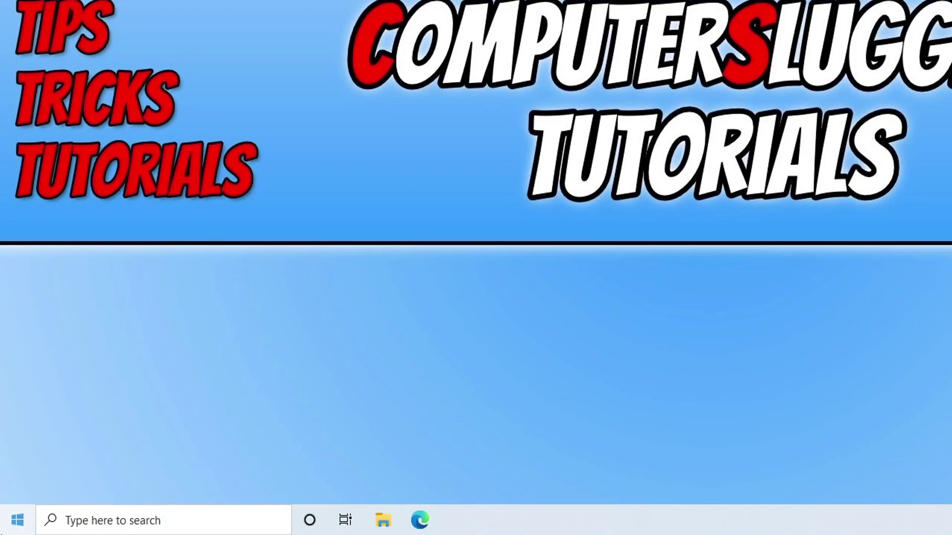
# Step: Search 'voice' from Start and launch the Voice Recorder app
pyautogui.click(18, 520)
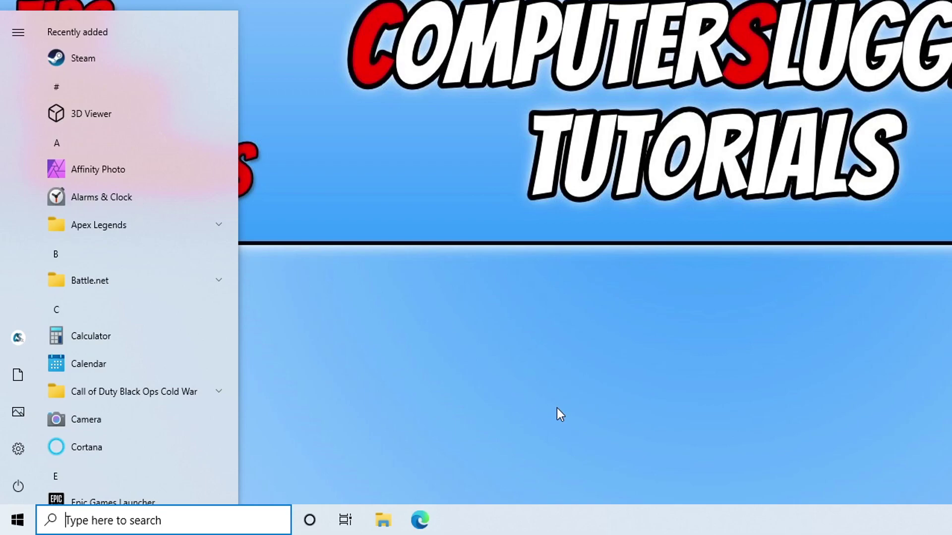
pyautogui.write('voice')
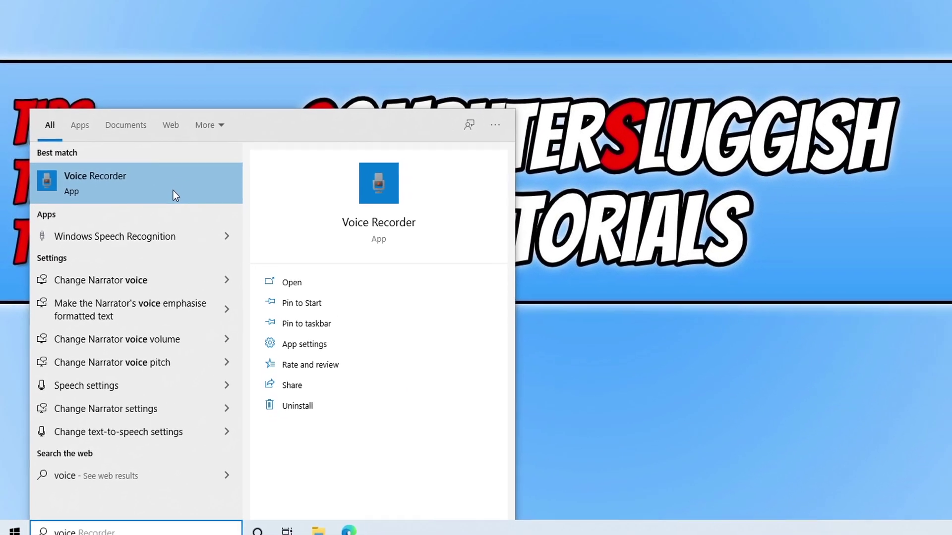
pyautogui.click(111, 113)
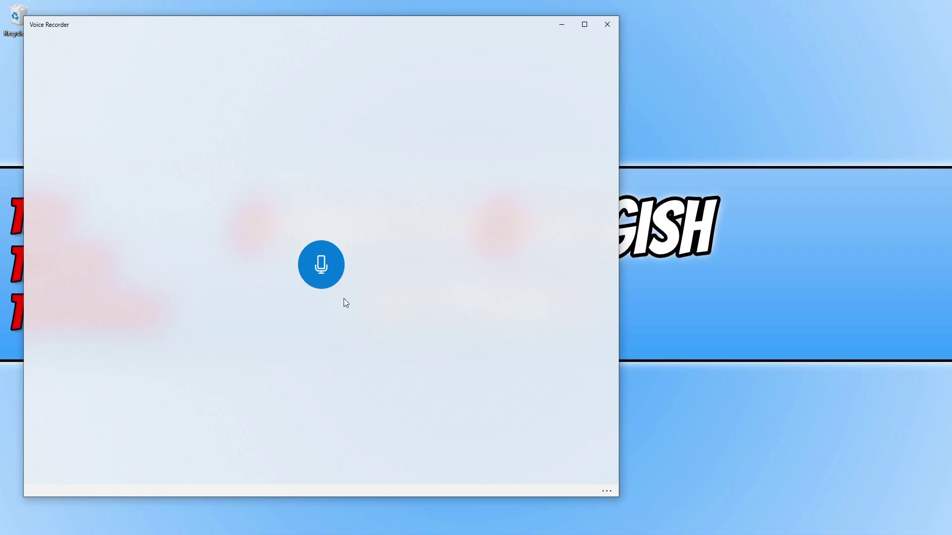
pyautogui.click(947, 179)
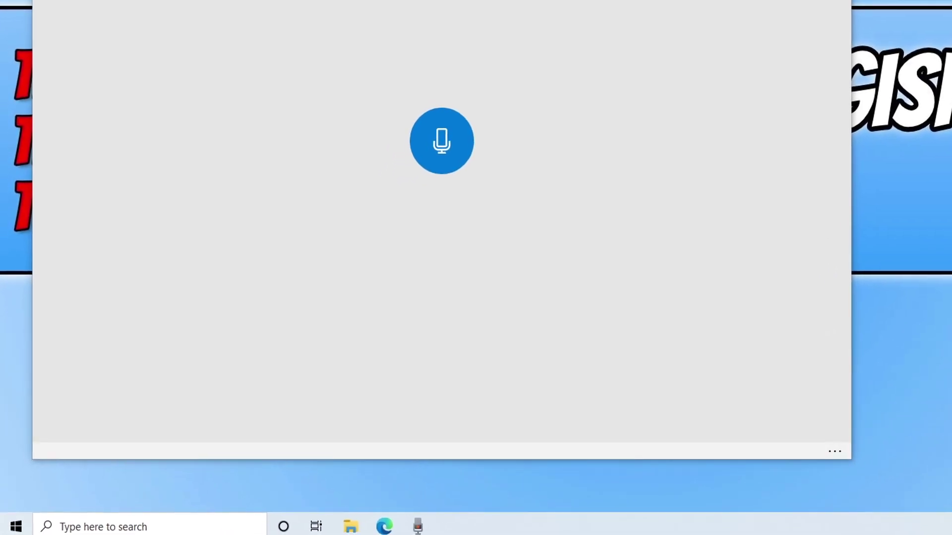
# Step: Close Voice Recorder and open the Privacy > Microphone page in Settings
pyautogui.hotkey('alt', 'F4')
pyautogui.rightClick(4, 533)
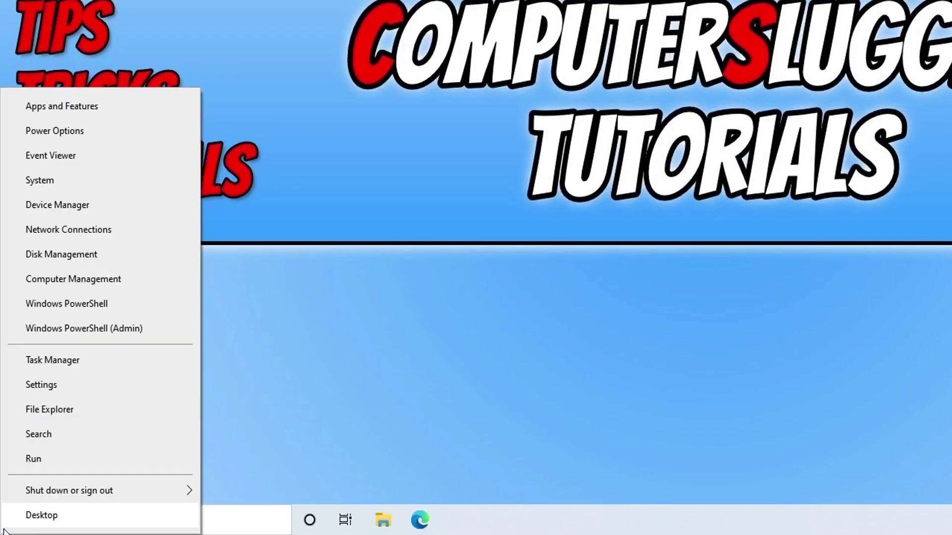
pyautogui.click(90, 385)
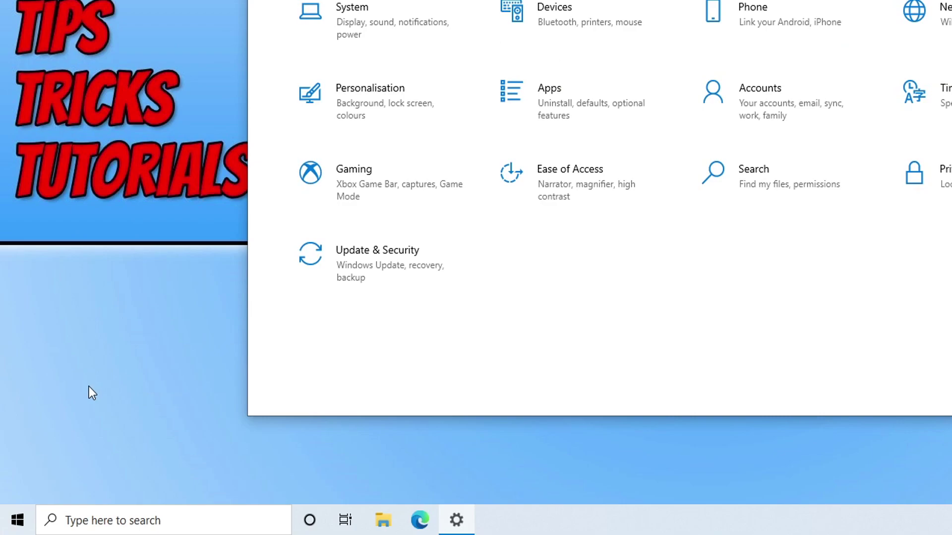
pyautogui.click(944, 184)
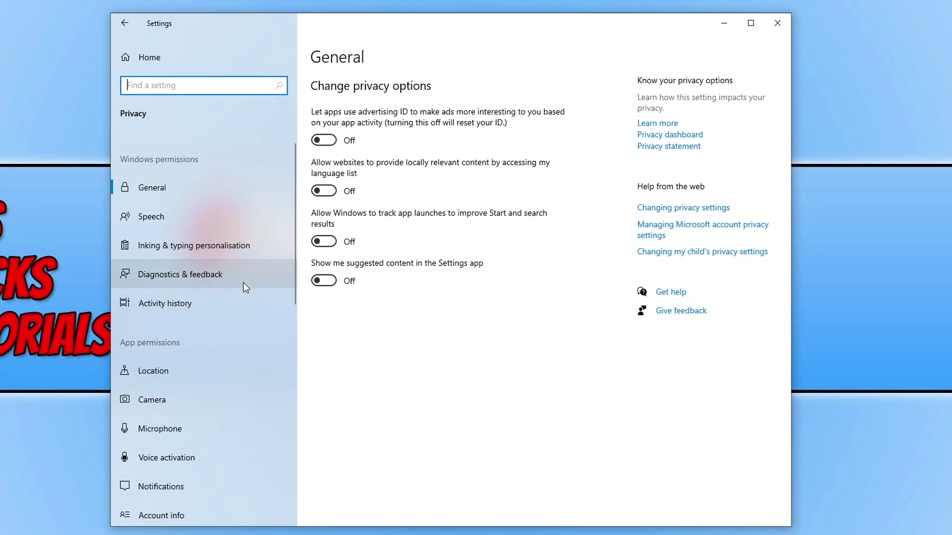
pyautogui.click(237, 426)
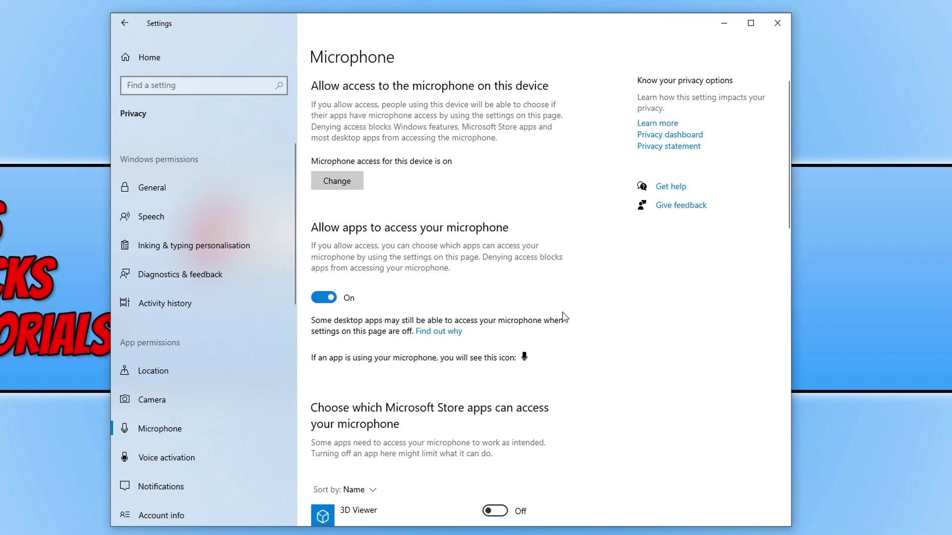
# Step: Review the microphone access toggles, confirming desktop app access is On and OBS Studio uses it
pyautogui.scroll(-8, 576, 288)
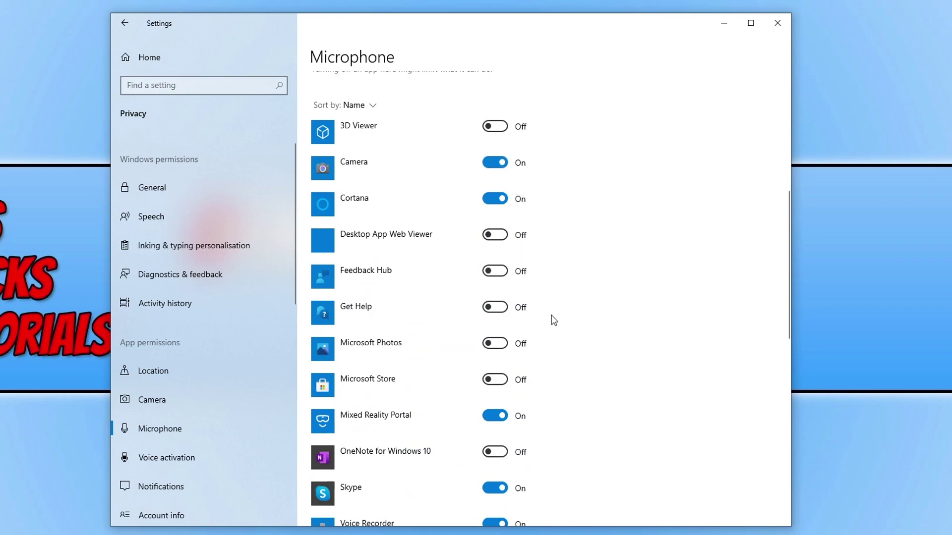
pyautogui.scroll(-8, 538, 337)
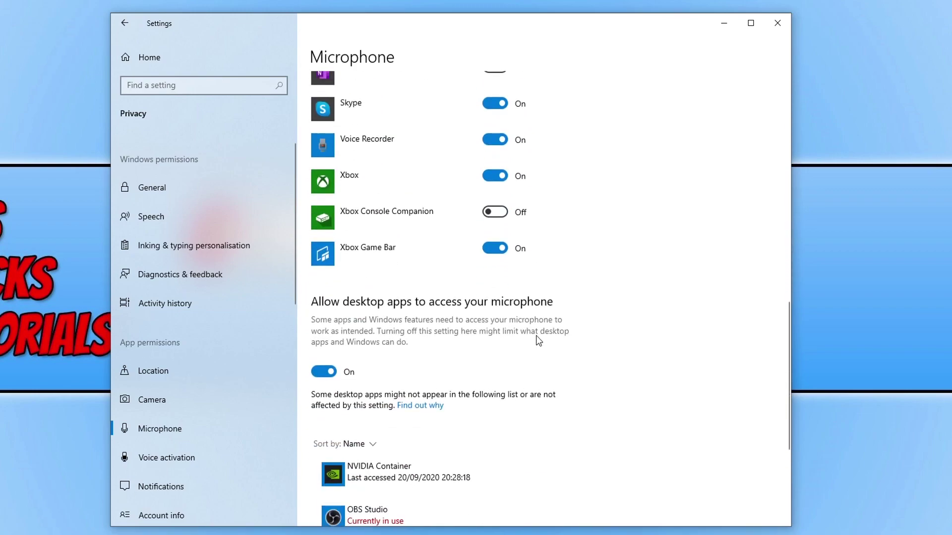
pyautogui.scroll(-3, 588, 187)
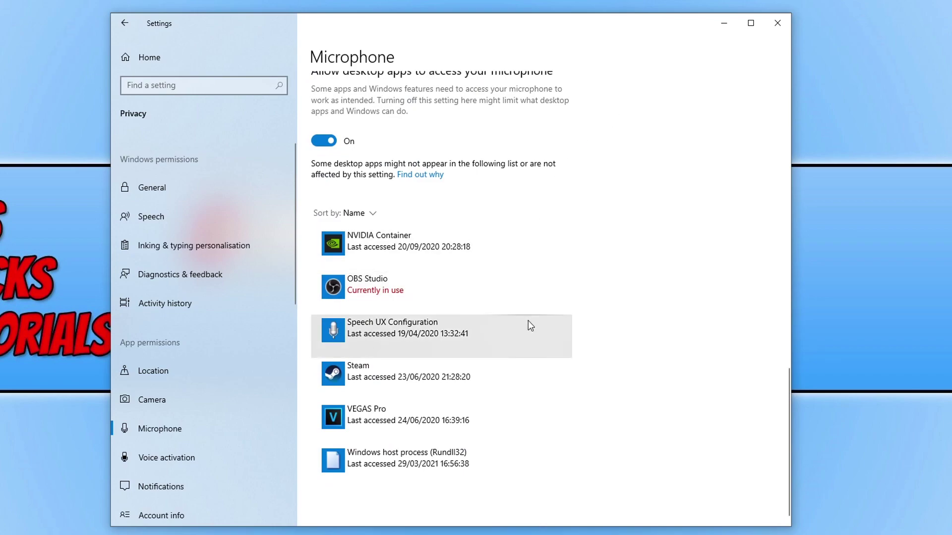
pyautogui.scroll(2, 494, 300)
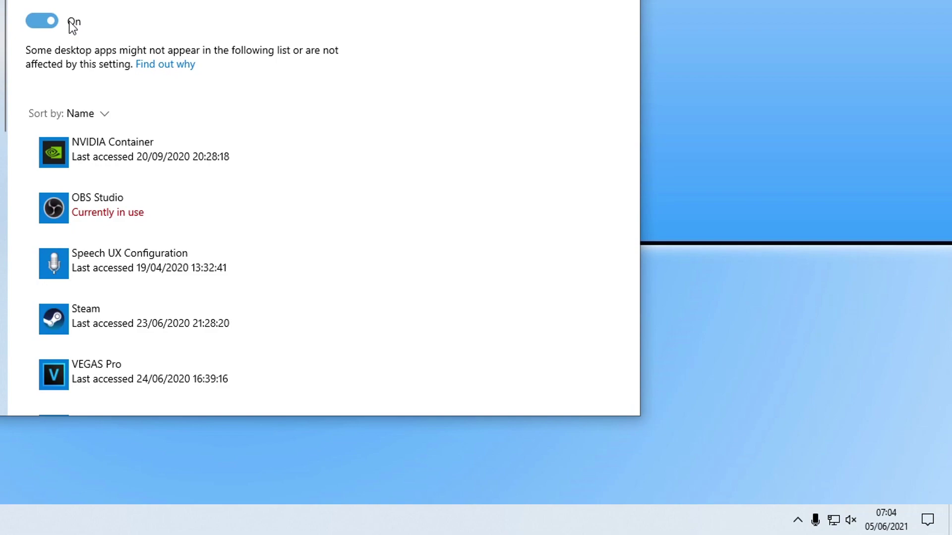
# Step: Keep High Definition Audio Device as the Sound settings input, then open Manage sound devices
pyautogui.rightClick(849, 517)
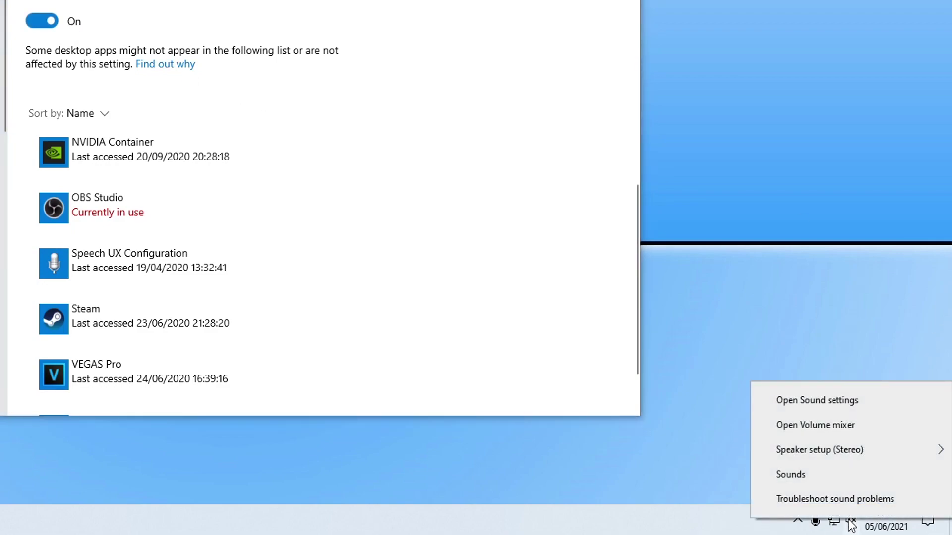
pyautogui.click(859, 402)
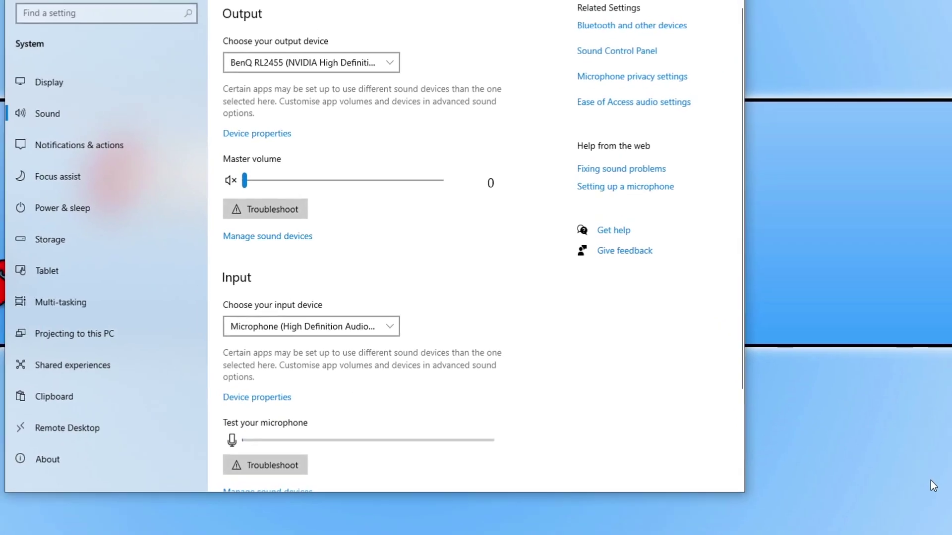
pyautogui.scroll(-3, 402, 222)
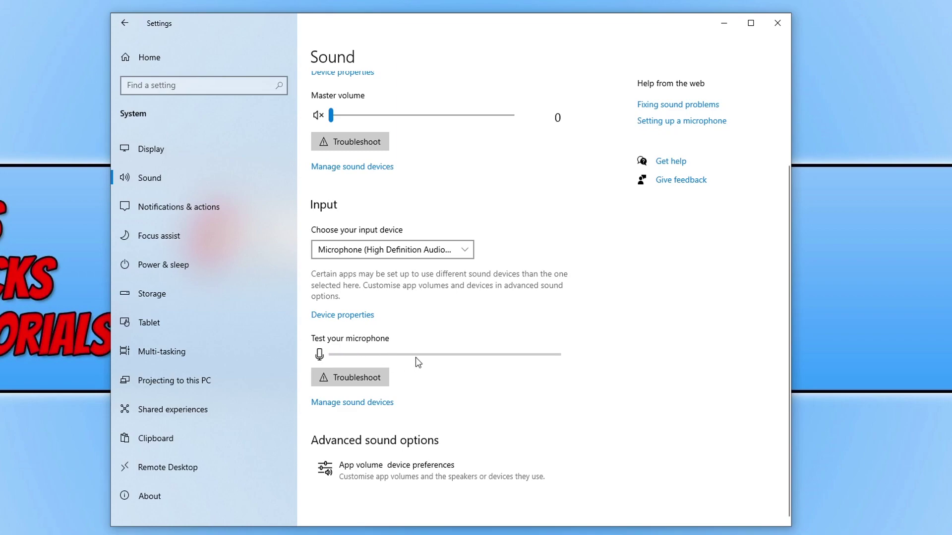
pyautogui.click(395, 255)
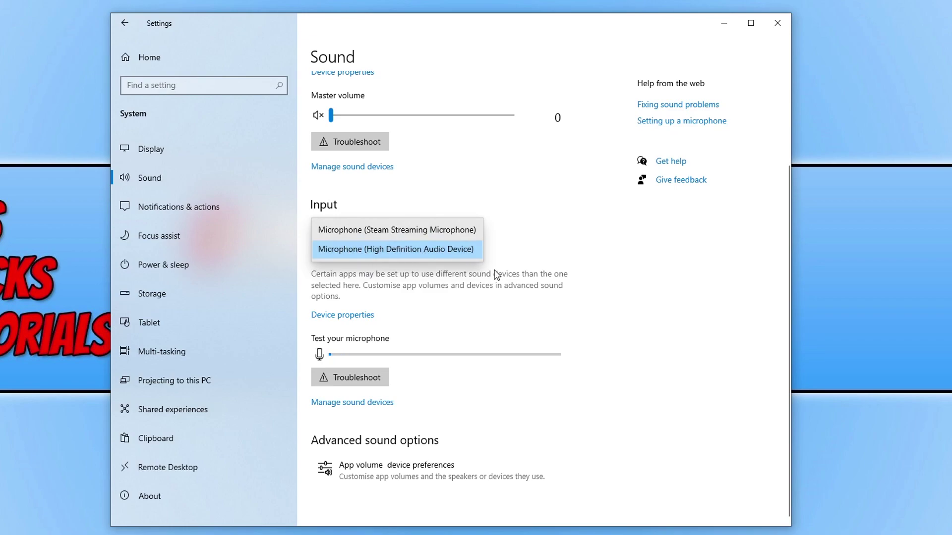
pyautogui.click(535, 295)
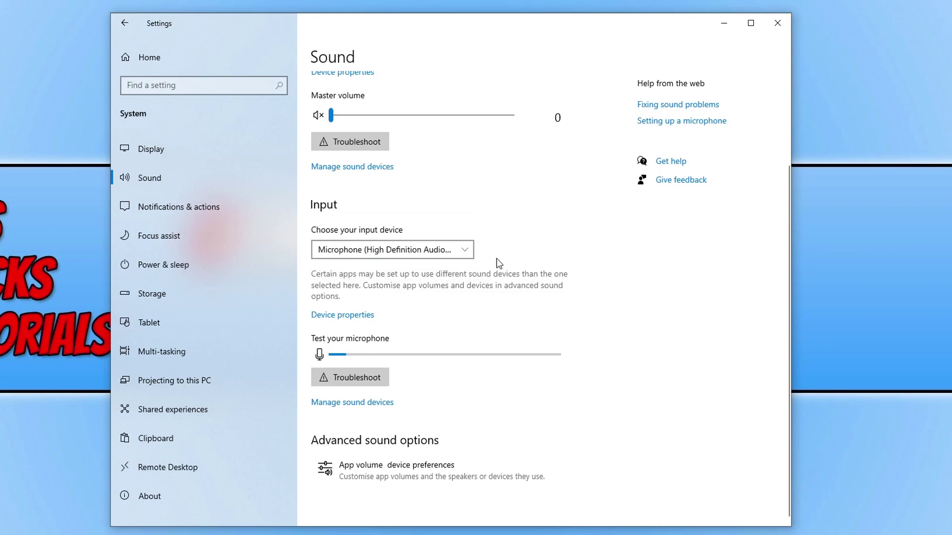
pyautogui.click(384, 406)
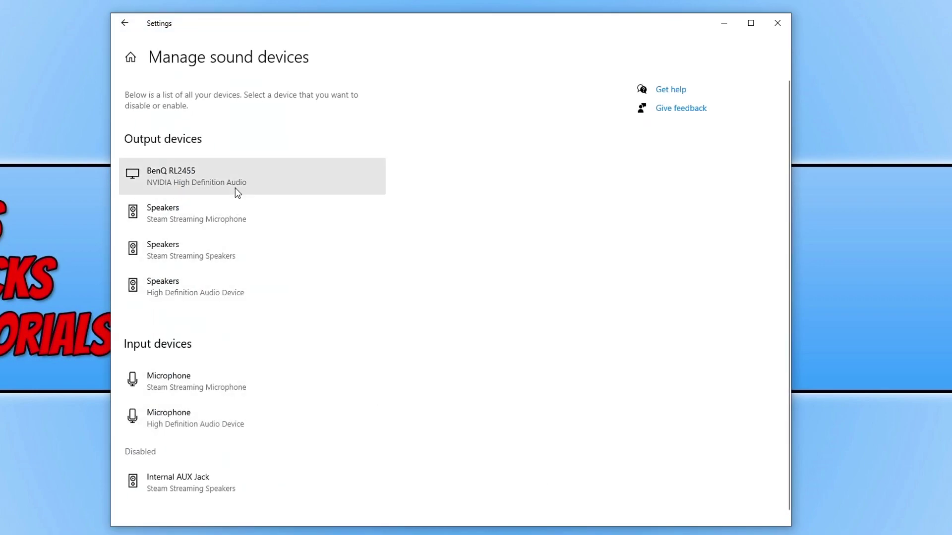
# Step: Try to enable the disabled Internal AUX Jack device
pyautogui.scroll(-1, 263, 411)
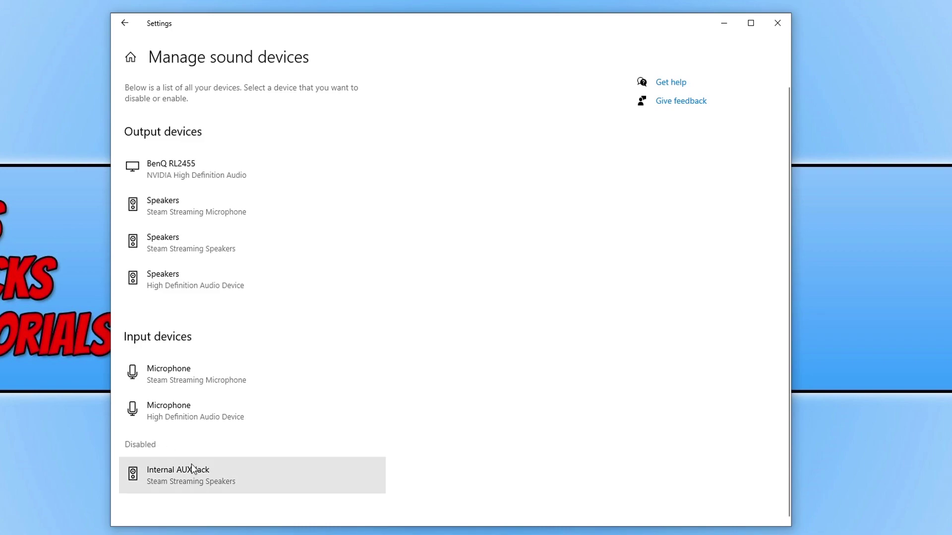
pyautogui.click(233, 479)
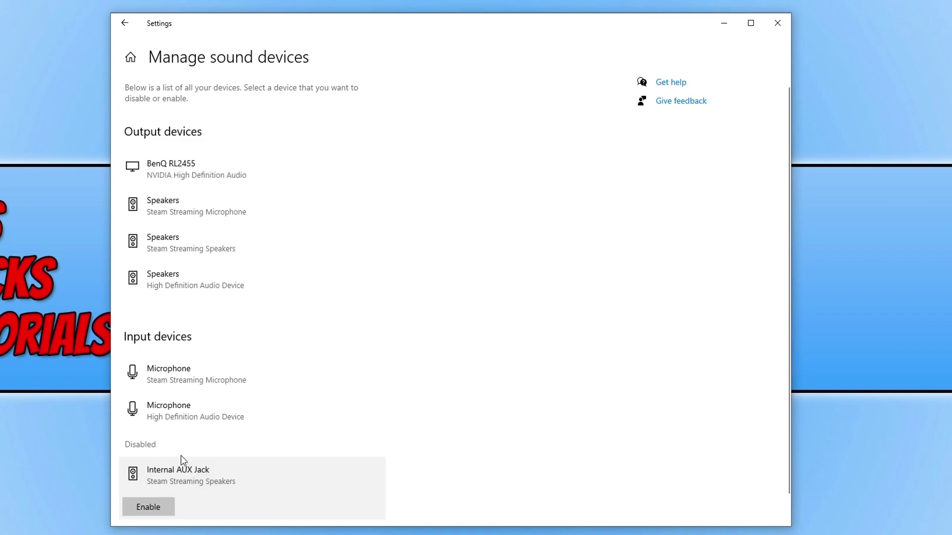
pyautogui.click(154, 514)
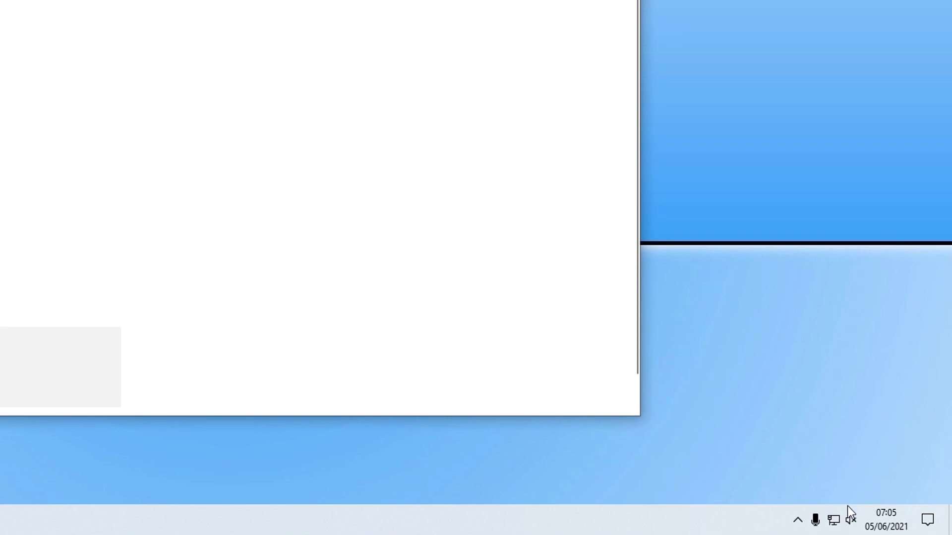
# Step: Confirm the Microphone's level is 100 with 0.0 dB boost, then close the Sound dialogs
pyautogui.rightClick(851, 518)
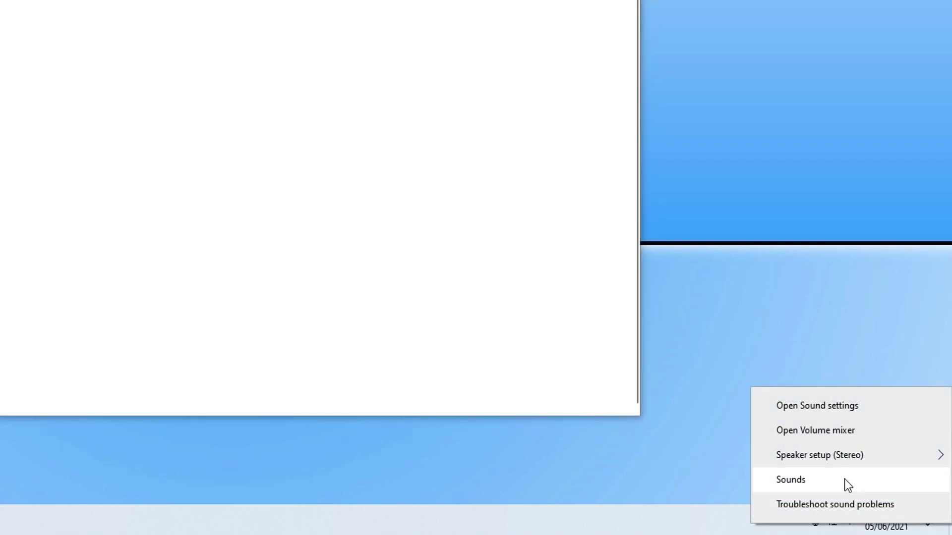
pyautogui.click(844, 479)
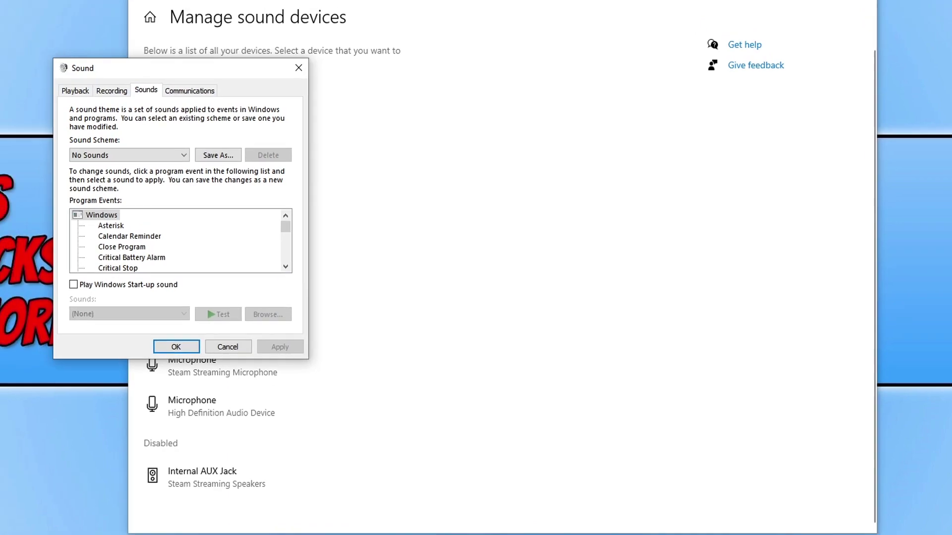
pyautogui.click(113, 98)
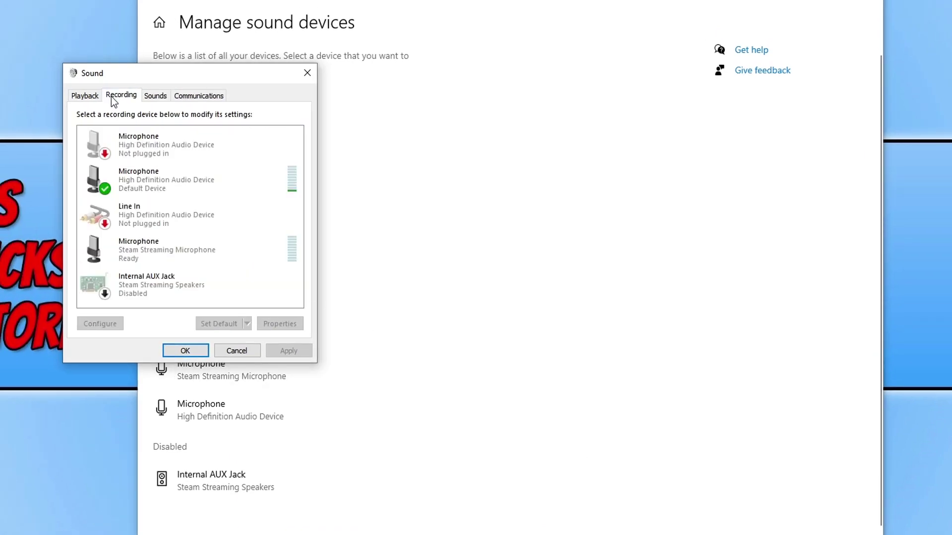
pyautogui.click(166, 184)
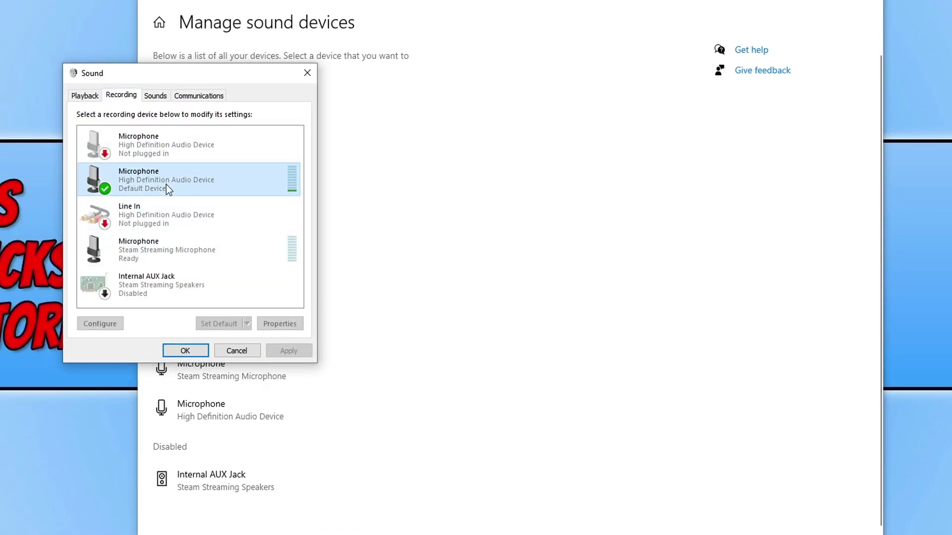
pyautogui.click(294, 326)
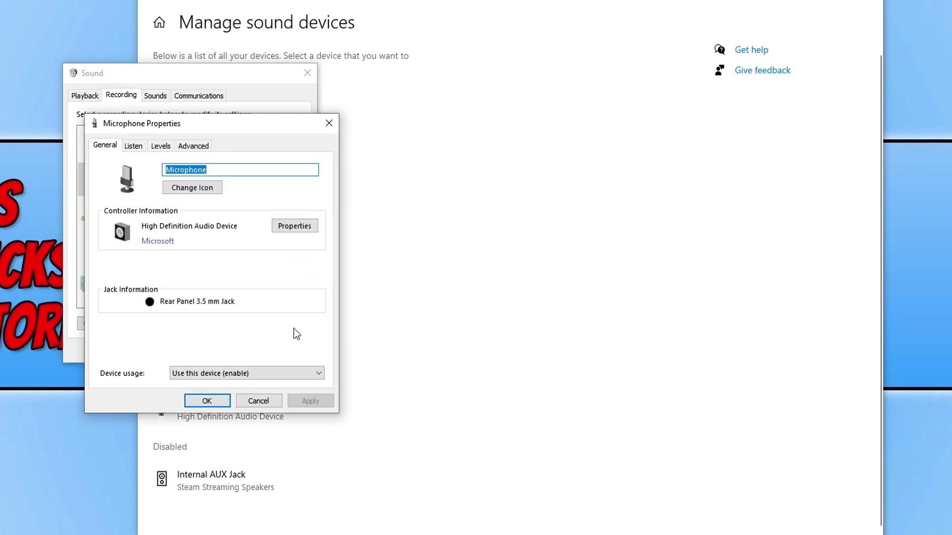
pyautogui.click(160, 146)
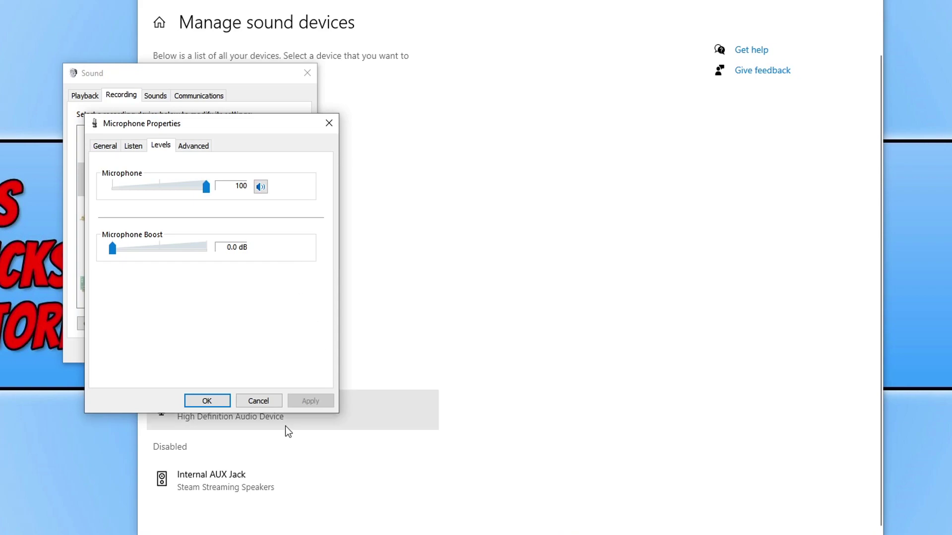
pyautogui.click(270, 401)
pyautogui.click(308, 73)
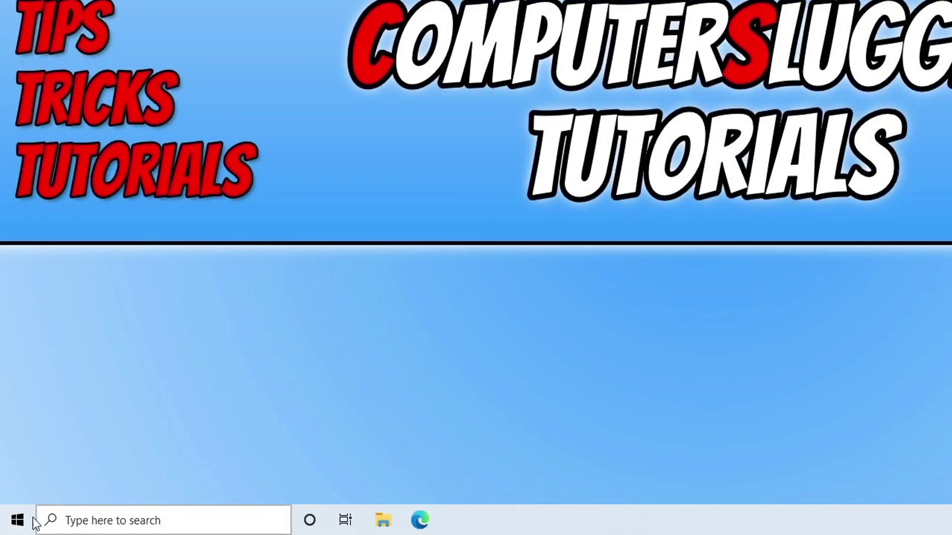
# Step: Open Update & Security in Settings, where Windows Update reports 'You're up to date'
pyautogui.rightClick(14, 521)
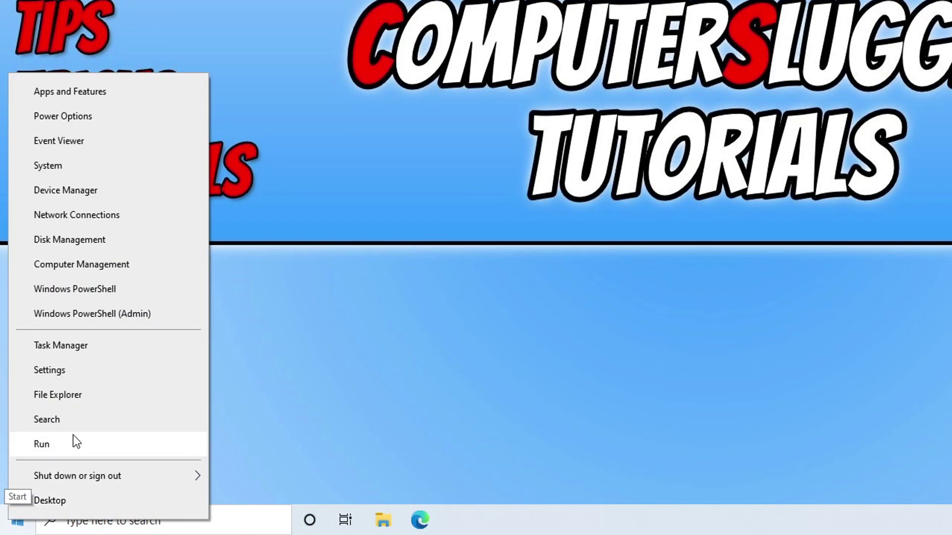
pyautogui.click(103, 370)
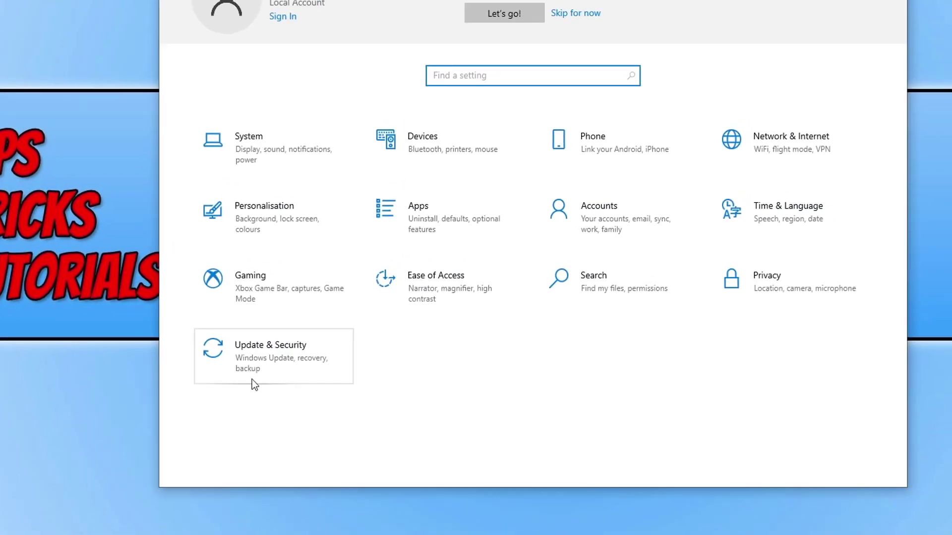
pyautogui.click(343, 320)
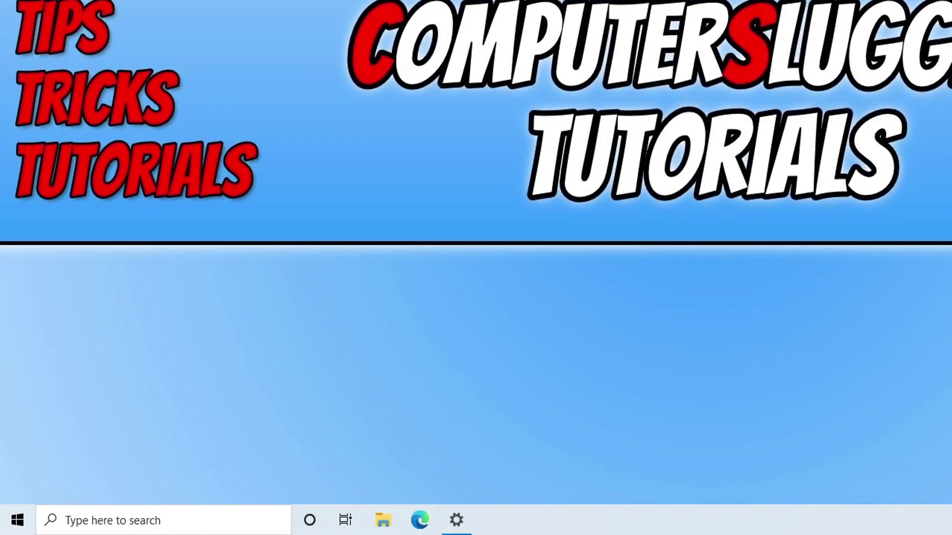
# Step: Open Device Manager and expand Audio inputs and outputs
pyautogui.rightClick(17, 527)
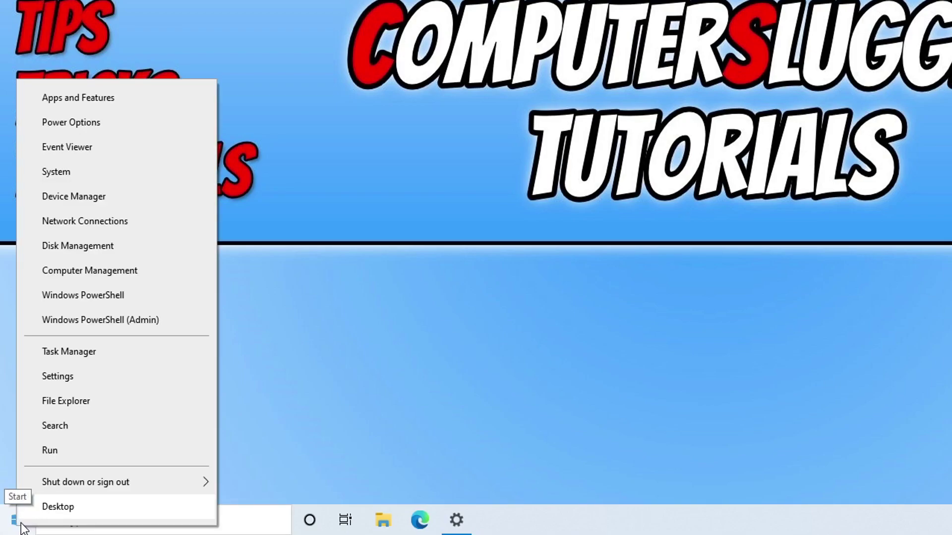
pyautogui.click(164, 195)
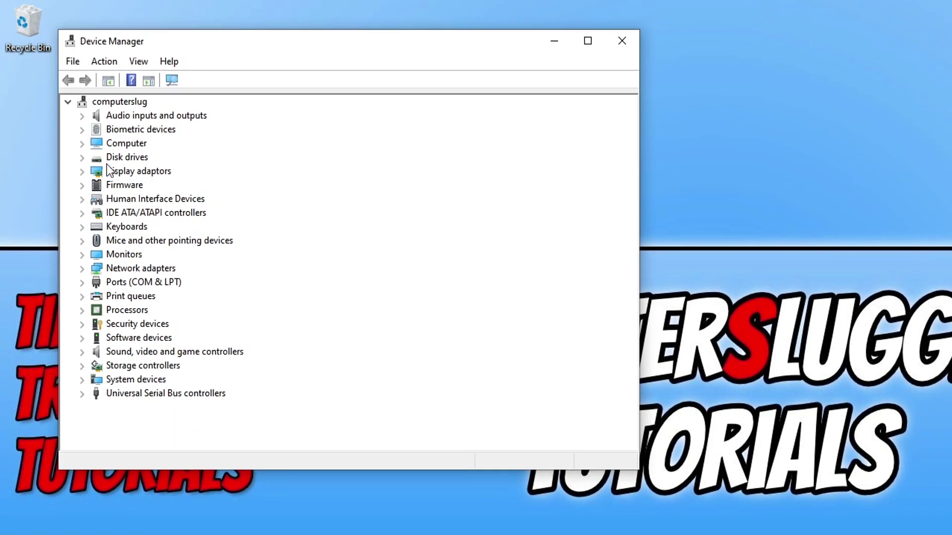
pyautogui.click(82, 116)
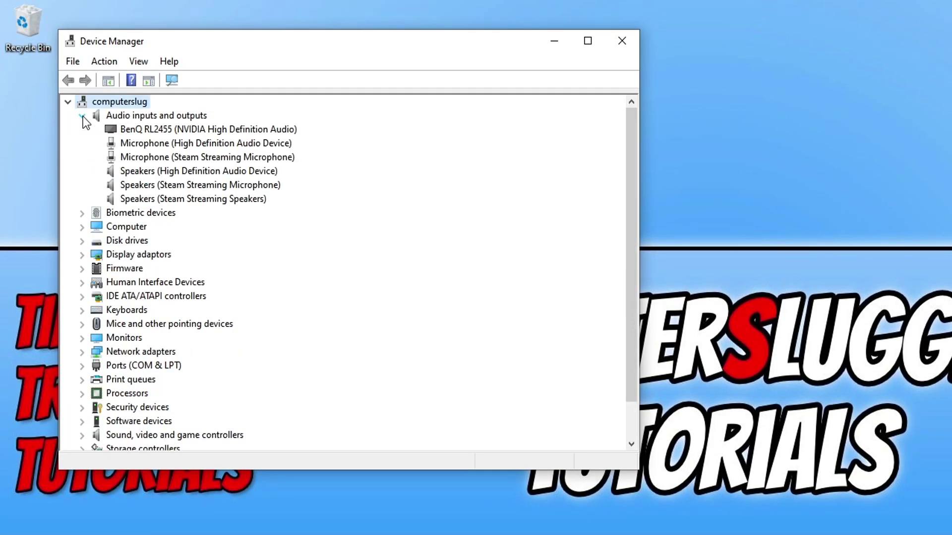
# Step: View the microphone's Microsoft driver details: version 10.0.19041.1, dated 06/12/2019
pyautogui.rightClick(183, 143)
pyautogui.click(264, 234)
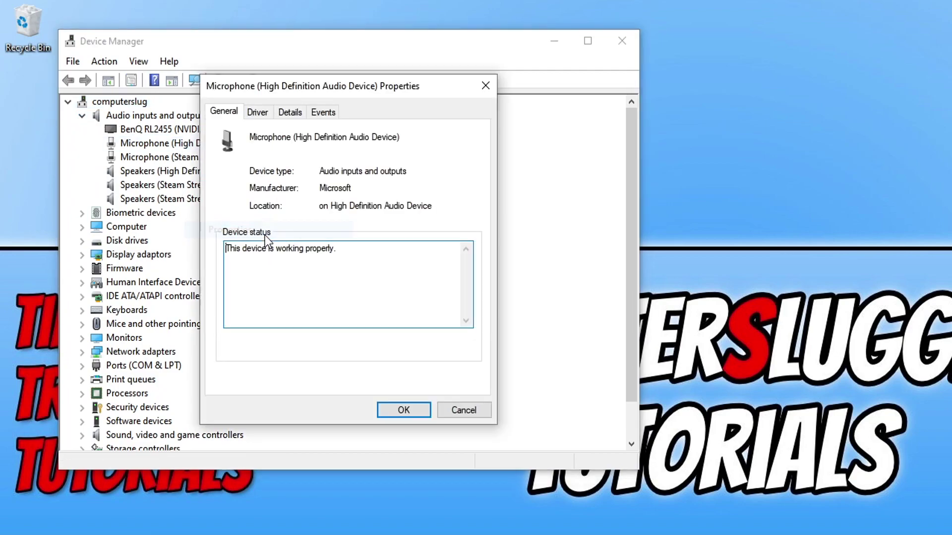
pyautogui.click(265, 114)
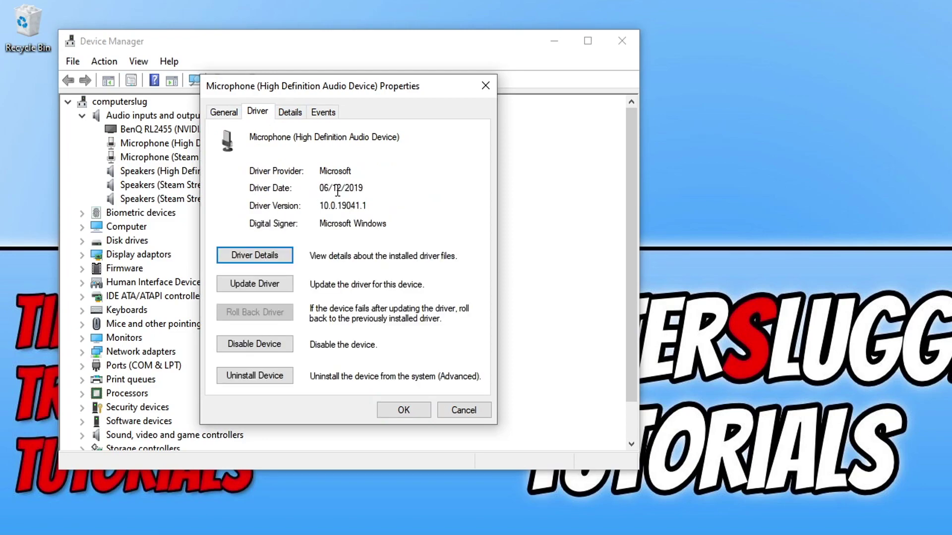
pyautogui.moveTo(365, 189); pyautogui.dragTo(301, 189)
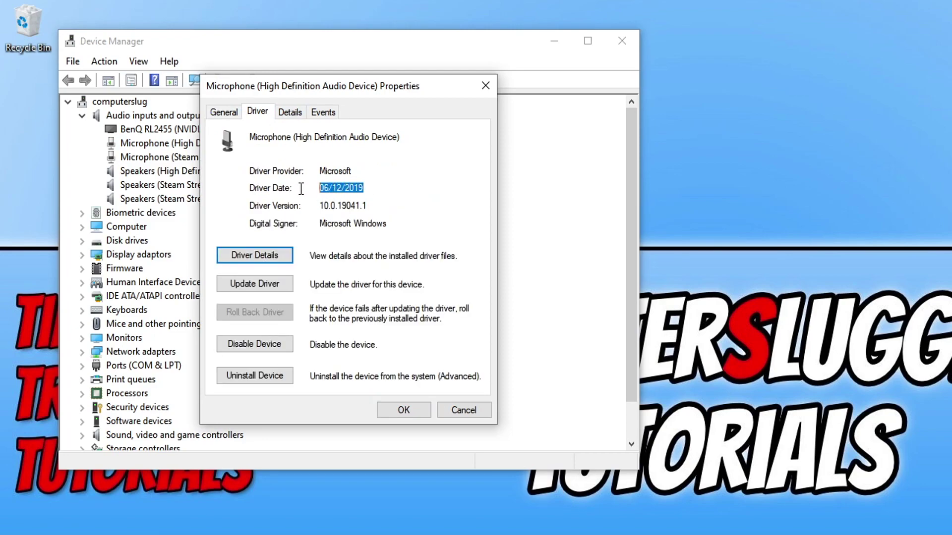
pyautogui.click(328, 196)
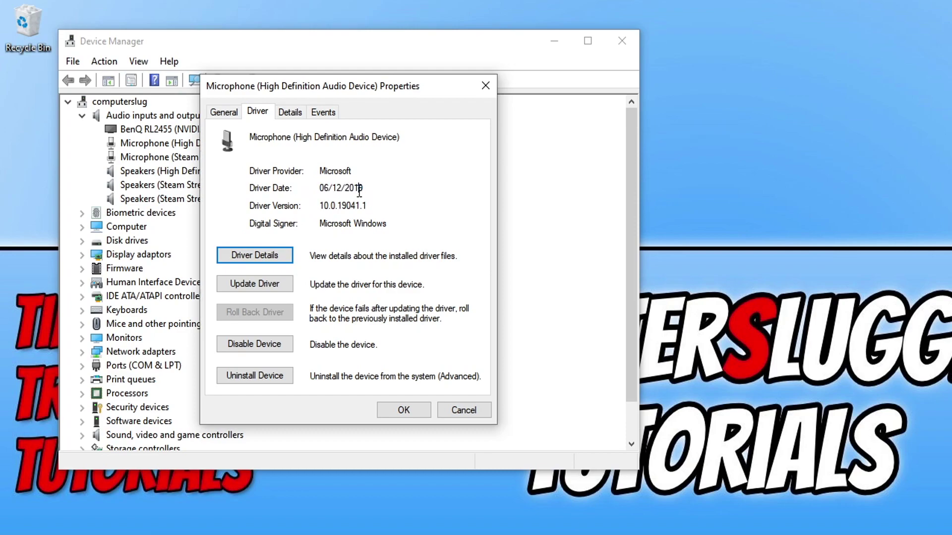